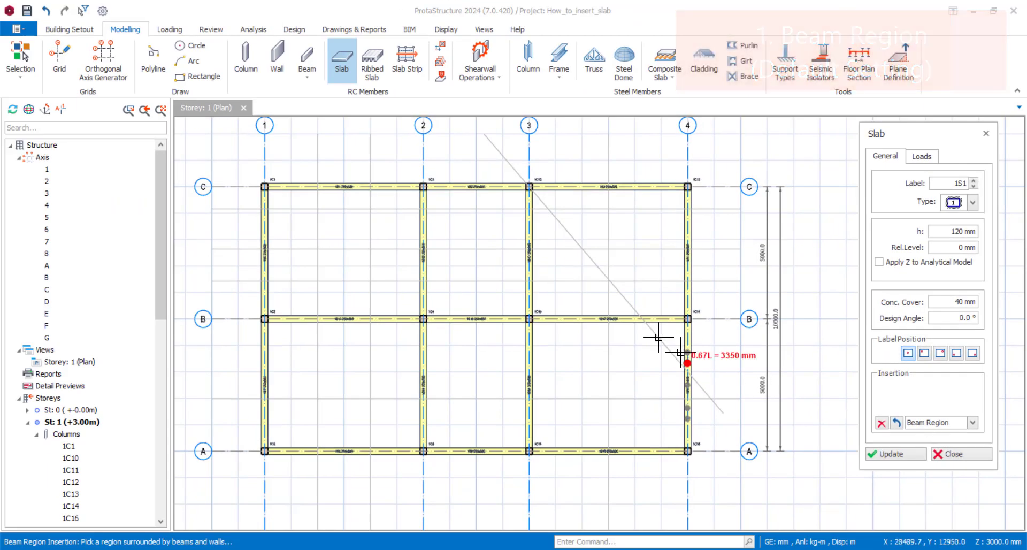
- Insert 120 mm slabs by Beam Region in the two bays between axes 1–2 and 2–3, from B to C
{"action": "left_click", "coordinate": [476, 252]}
{"action": "left_click", "coordinate": [347, 237]}
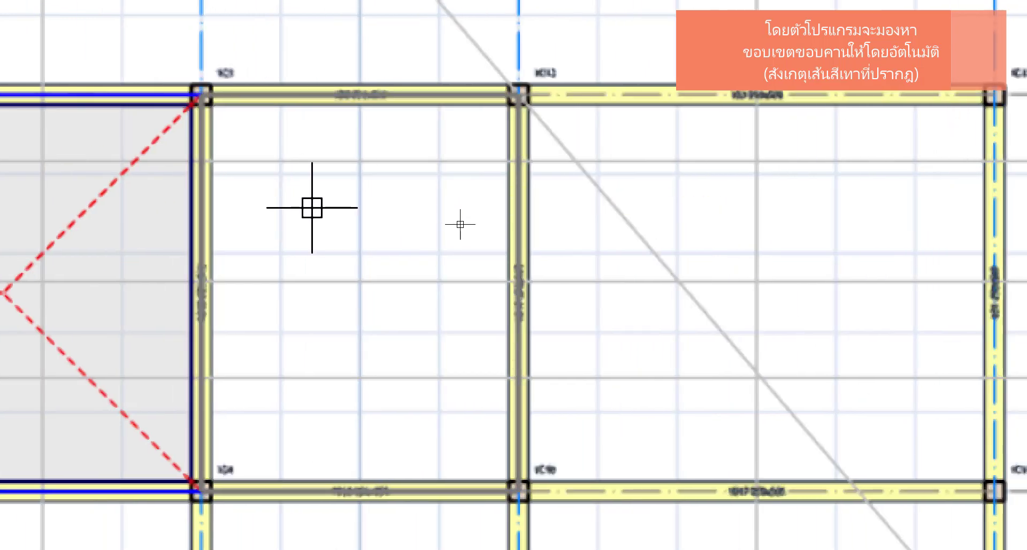
{"action": "scroll", "coordinate": [156, 277], "scroll_direction": "down", "scroll_amount": 2}
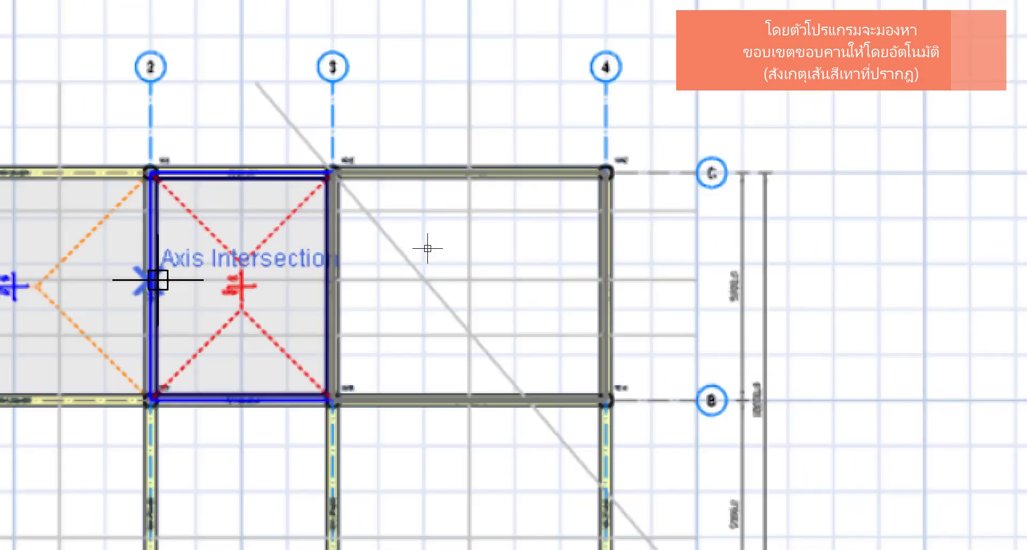
{"action": "scroll", "coordinate": [156, 277], "scroll_direction": "down", "scroll_amount": 1}
{"action": "scroll", "coordinate": [158, 279], "scroll_direction": "up", "scroll_amount": 3}
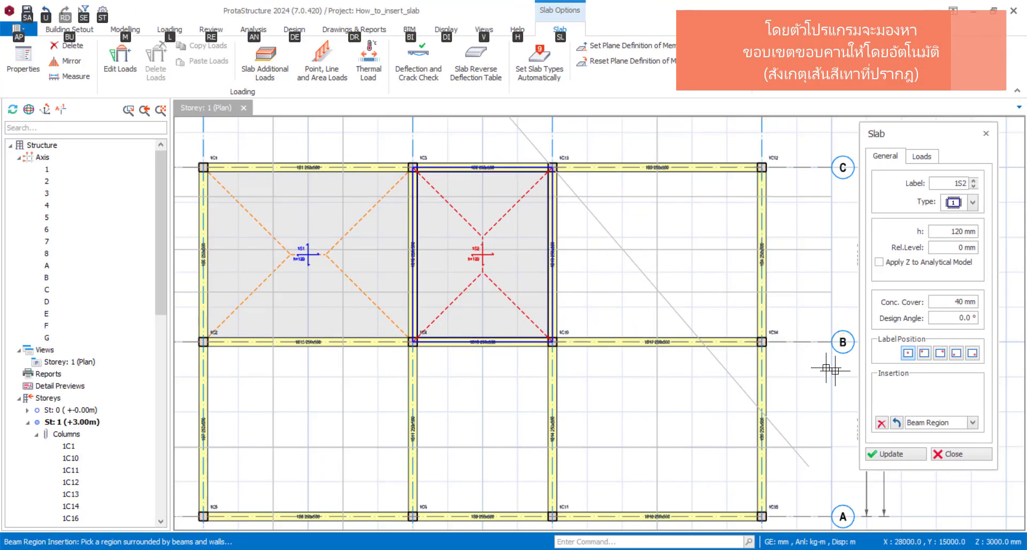
- Using Axis Region insertion, place three slabs side by side along axis B, in the bay between axes 1–2 and A–B
{"action": "left_click", "coordinate": [949, 427]}
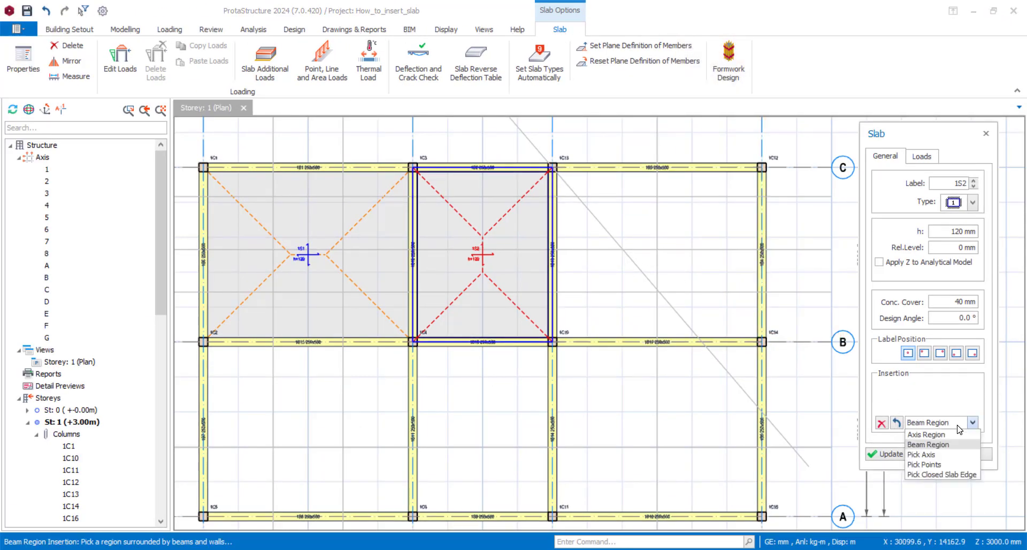
{"action": "left_click", "coordinate": [960, 436]}
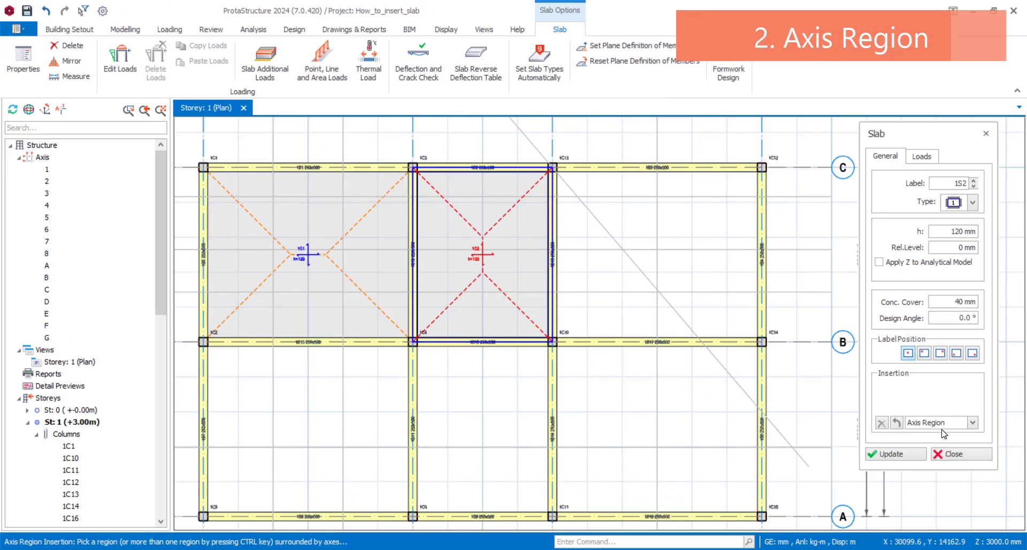
{"action": "left_click", "coordinate": [597, 199]}
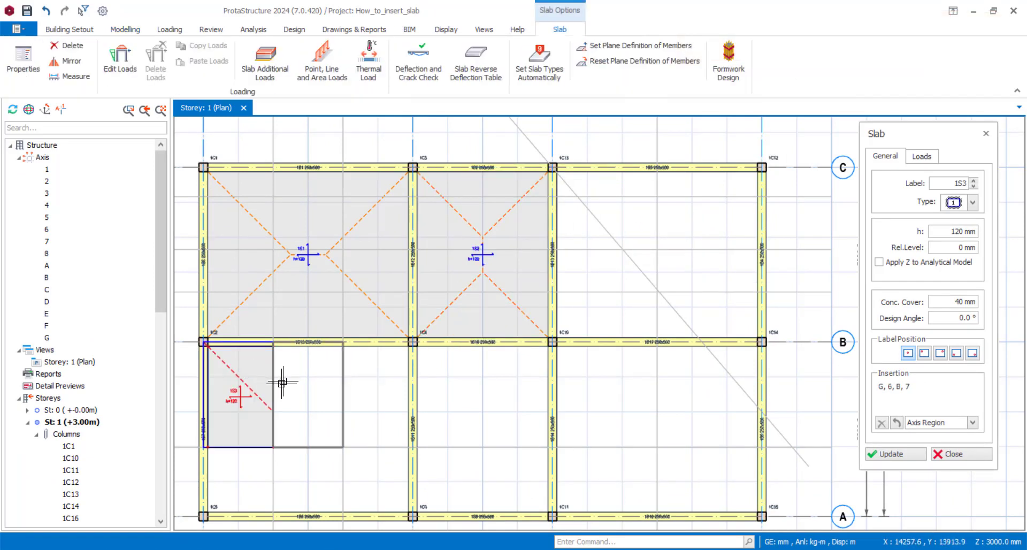
{"action": "scroll", "coordinate": [220, 391], "scroll_direction": "down", "scroll_amount": 2}
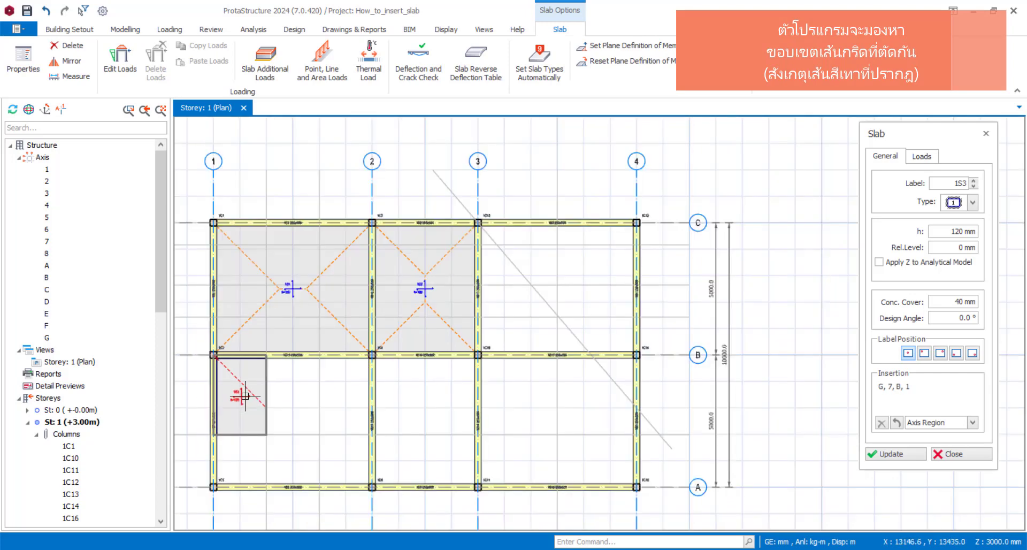
{"action": "scroll", "coordinate": [428, 348], "scroll_direction": "up", "scroll_amount": 2}
{"action": "left_click", "coordinate": [454, 338]}
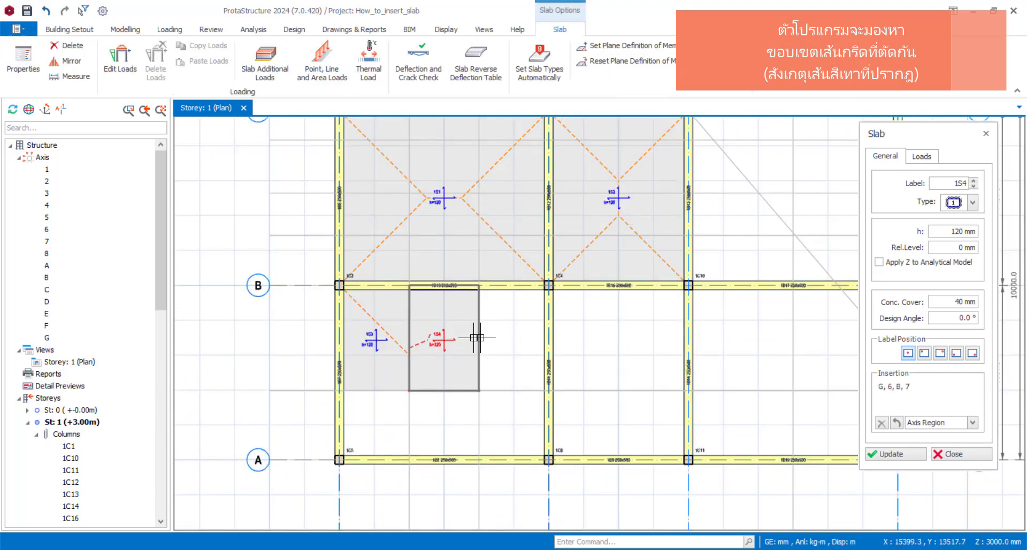
{"action": "left_click", "coordinate": [470, 344]}
{"action": "left_click", "coordinate": [493, 344]}
- Insert three more Axis Region slabs along axis A between axes 1 and 2, and end slab insertion
{"action": "left_click", "coordinate": [412, 415]}
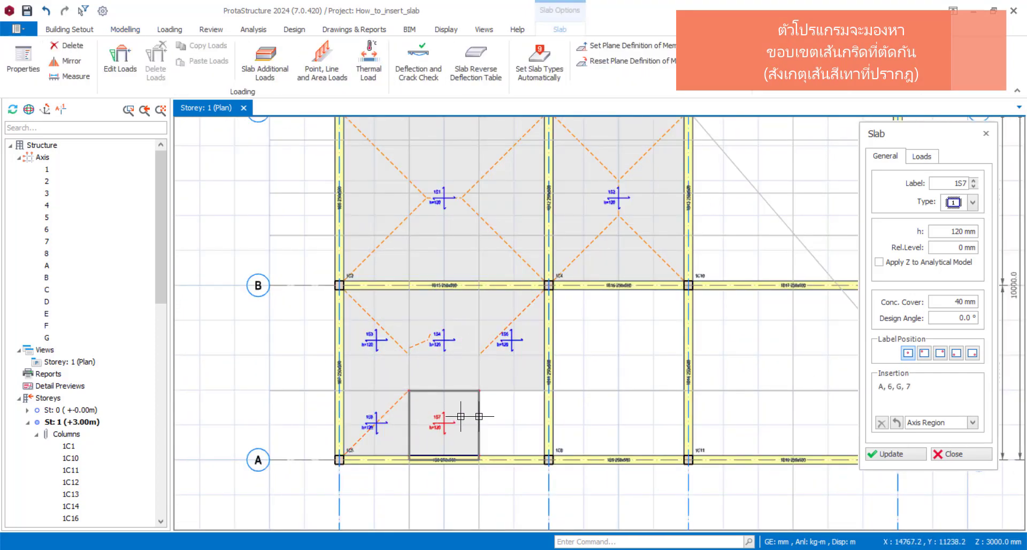
{"action": "left_click", "coordinate": [471, 417]}
{"action": "left_click", "coordinate": [497, 415]}
{"action": "key", "text": "Escape"}
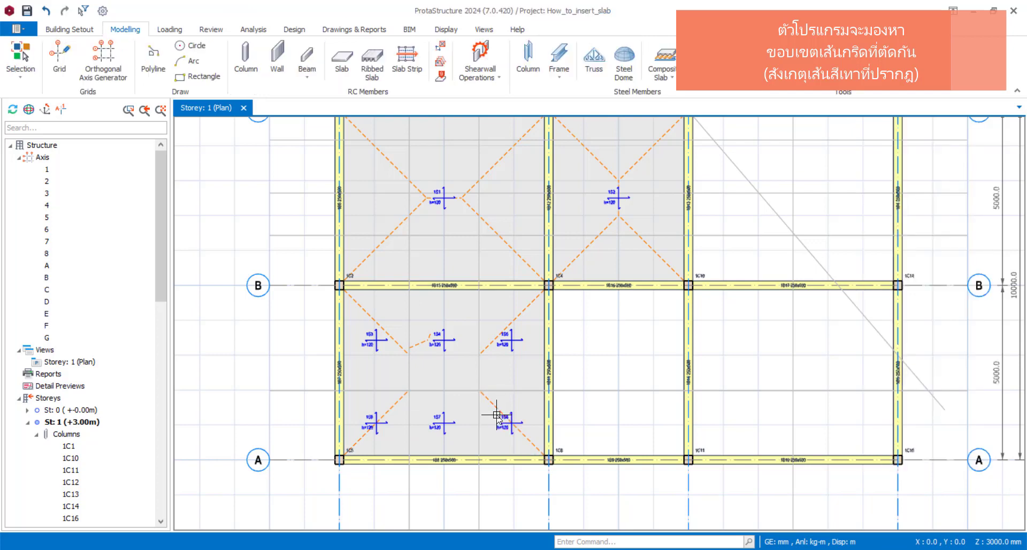
- Select axes 6, 7 and G to examine how they divide the bay between axes 1–2 and A–B into slab regions
{"action": "left_click", "coordinate": [475, 486]}
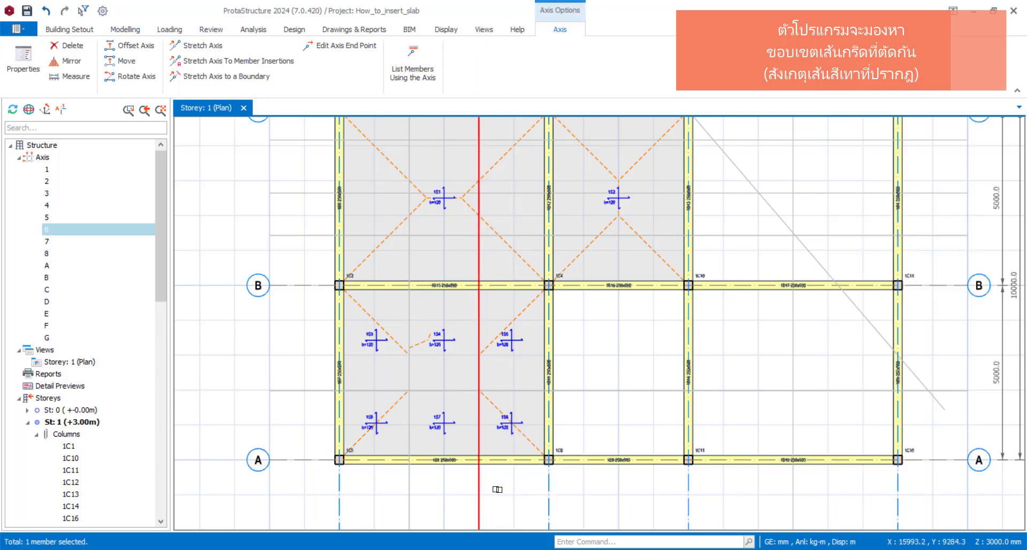
{"action": "scroll", "coordinate": [504, 443], "scroll_direction": "down", "scroll_amount": 2}
{"action": "left_click", "coordinate": [419, 428]}
{"action": "left_click", "coordinate": [317, 315]}
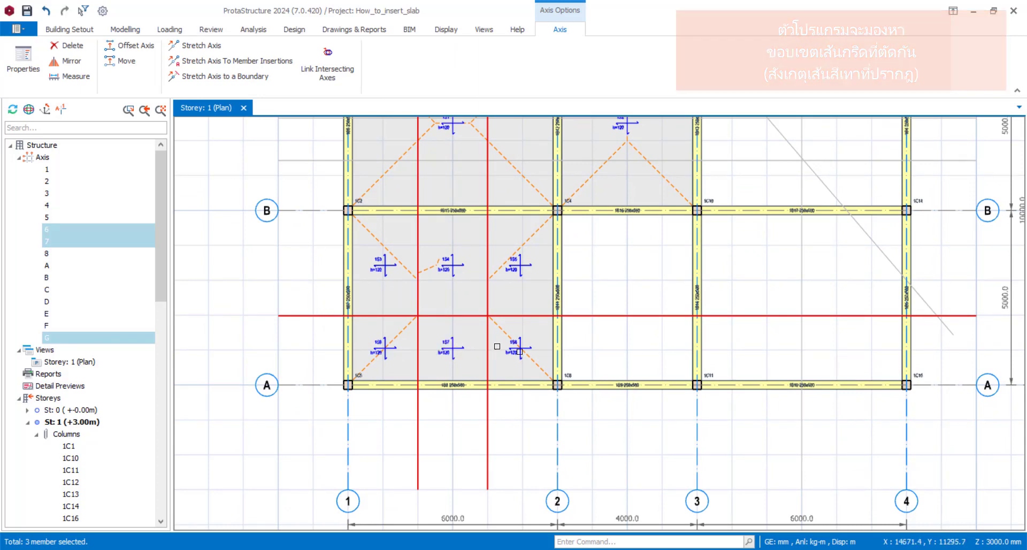
{"action": "scroll", "coordinate": [473, 405], "scroll_direction": "down", "scroll_amount": 2}
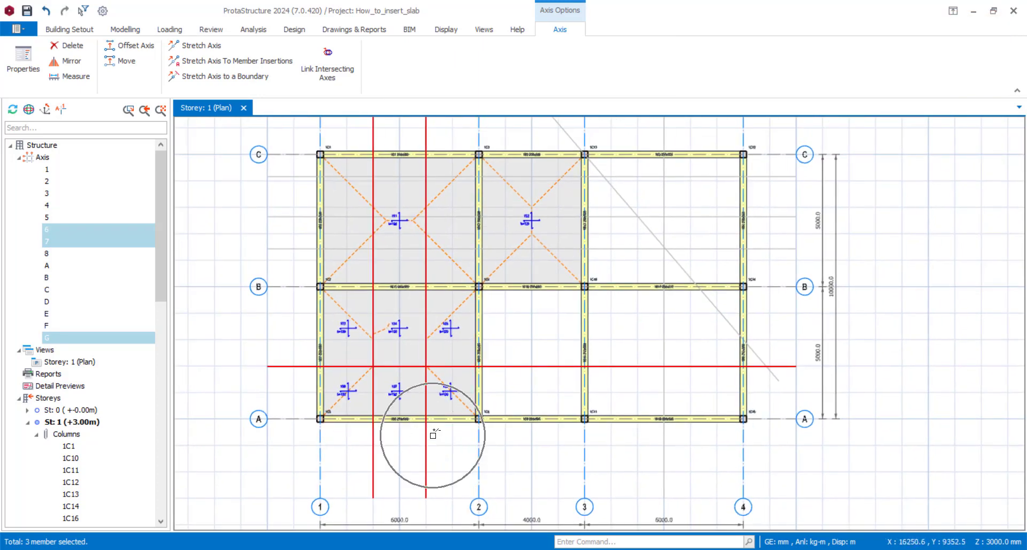
{"action": "mouse_move", "coordinate": [292, 369]}
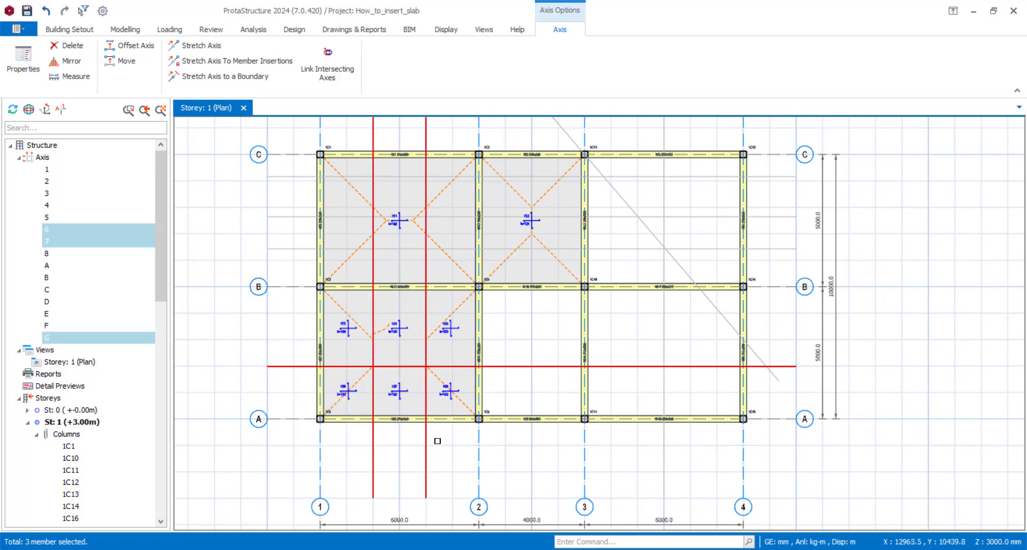
- Open the properties of the small slab beside the column at axes 2 and A, and switch the insertion method to Pick Axis
{"action": "double_click", "coordinate": [452, 396]}
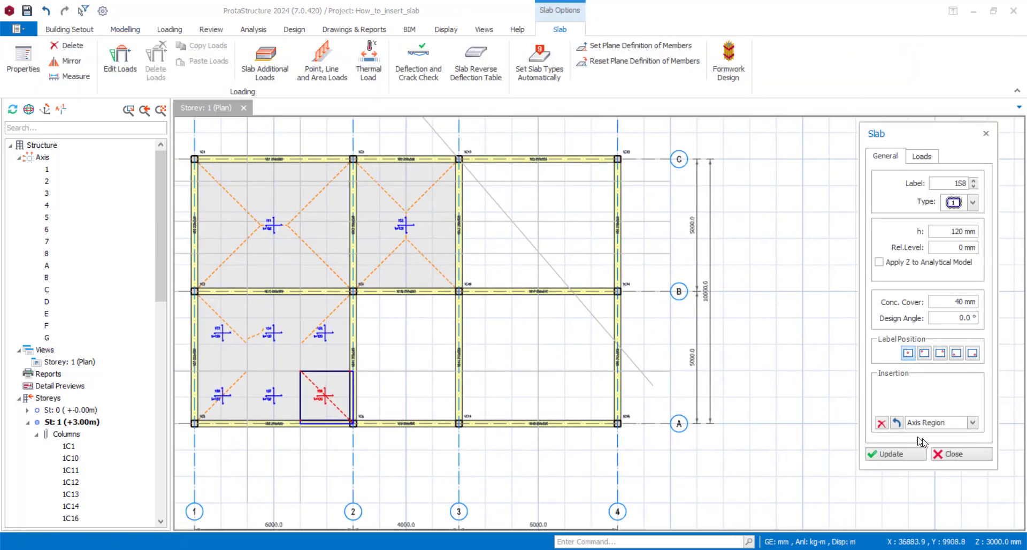
{"action": "left_click", "coordinate": [960, 423]}
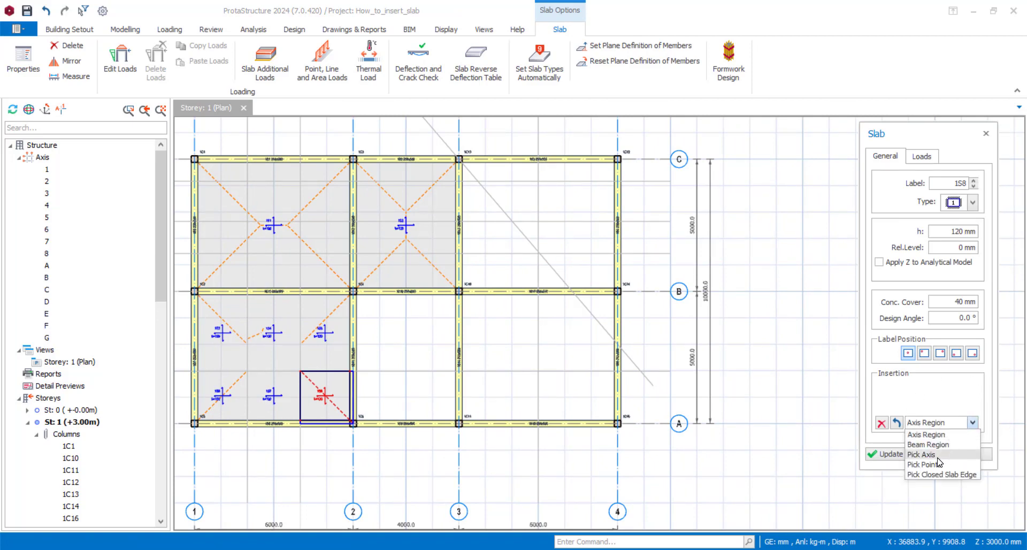
{"action": "left_click", "coordinate": [921, 454]}
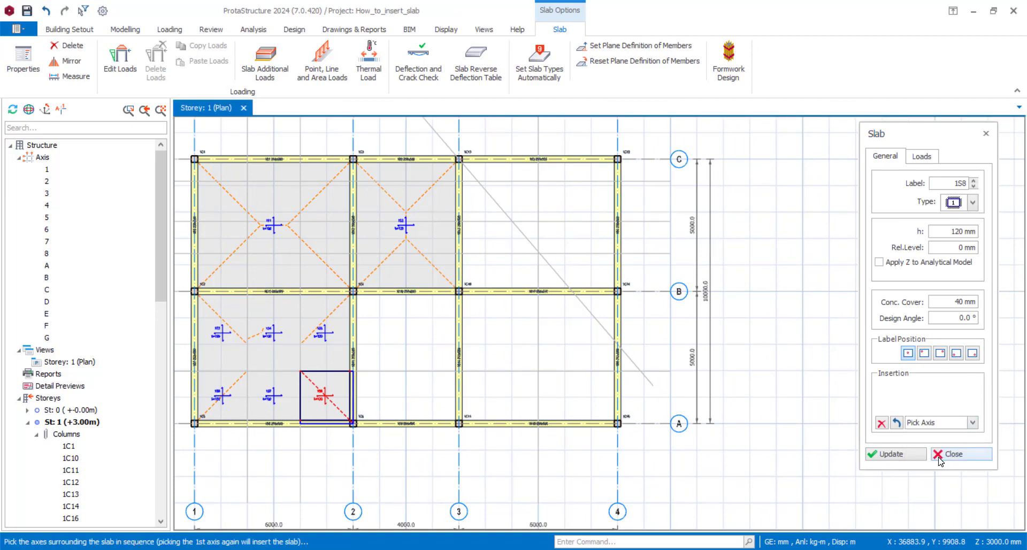
{"action": "key", "text": "ctrl"}
{"action": "key", "text": "ctrl"}
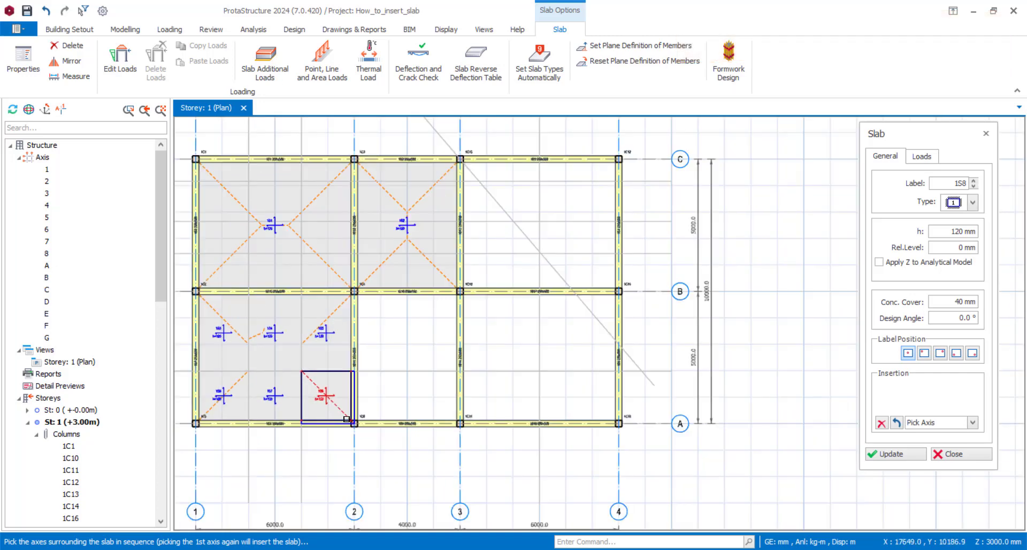
- Insert a slab by picking its surrounding axes in sequence: 2, A, 3, B, and 2 again to close it
{"action": "scroll", "coordinate": [358, 413], "scroll_direction": "up", "scroll_amount": 2}
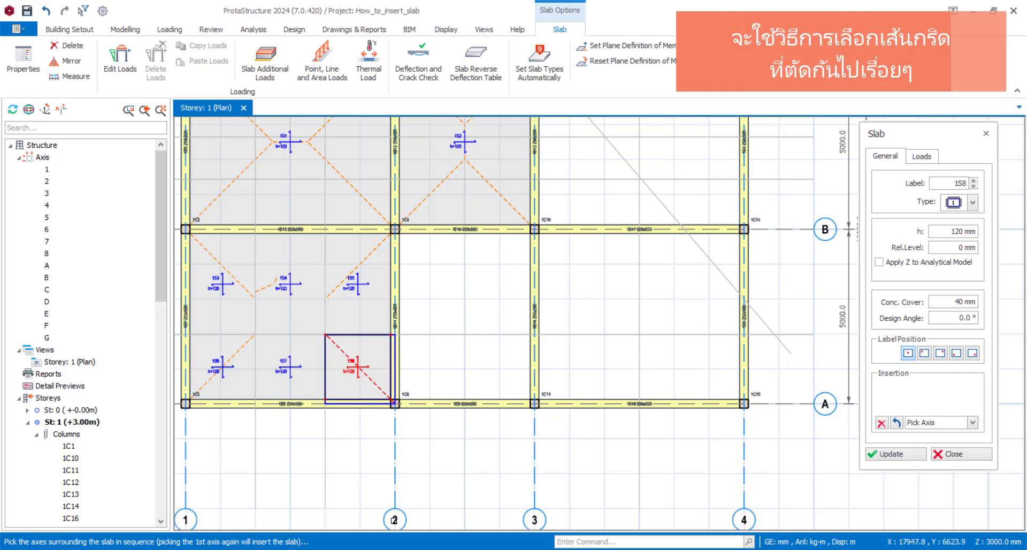
{"action": "left_click", "coordinate": [394, 518]}
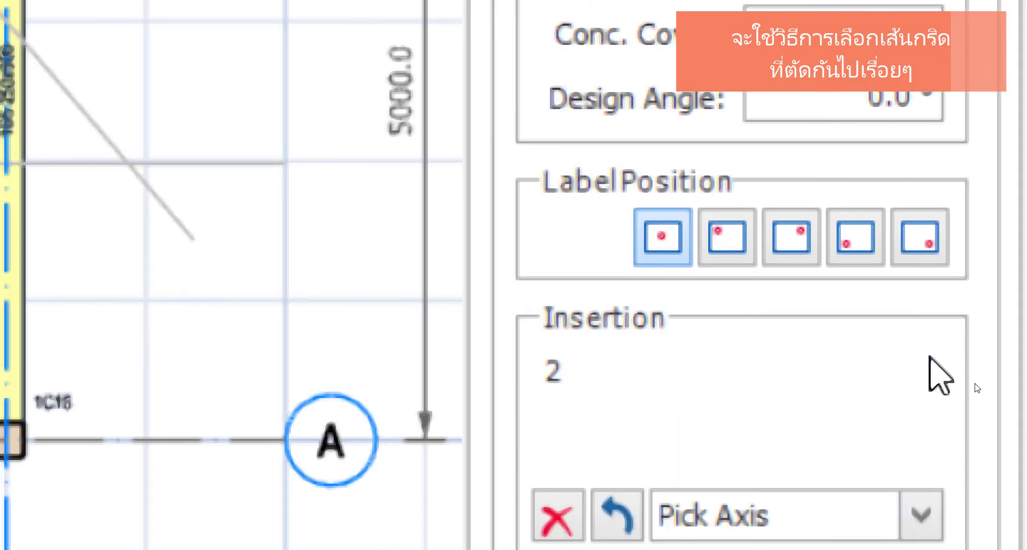
{"action": "left_click", "coordinate": [564, 412]}
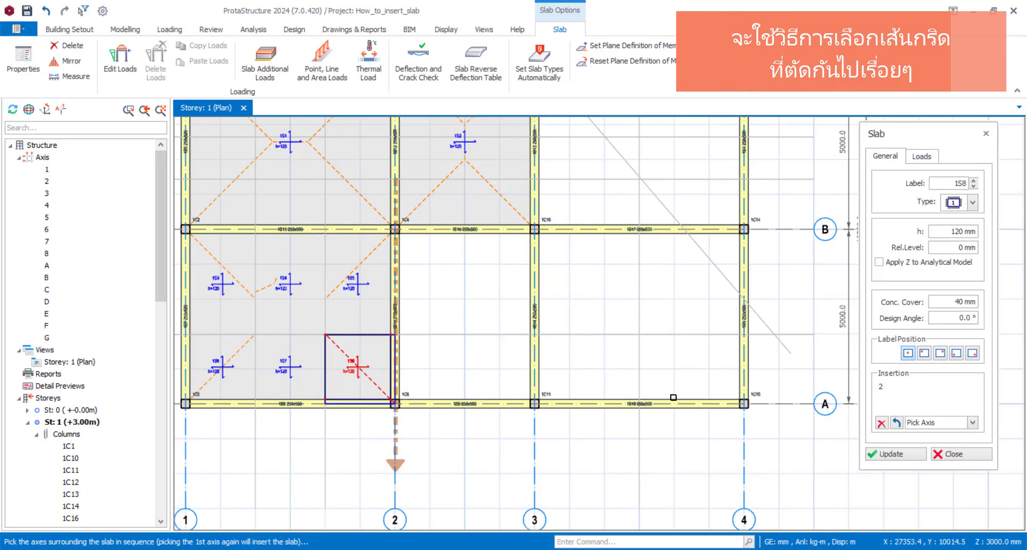
{"action": "left_click", "coordinate": [824, 407]}
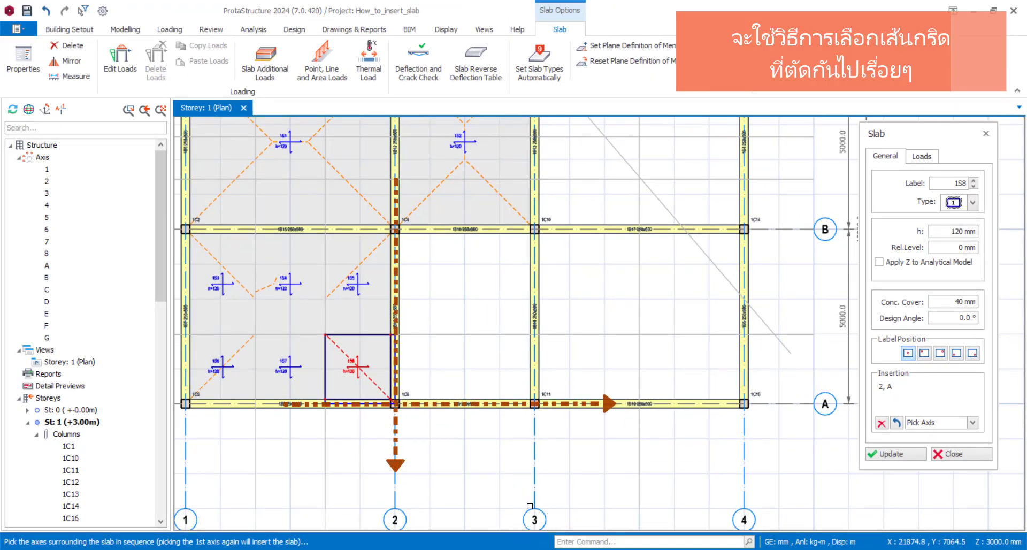
{"action": "left_click", "coordinate": [531, 507]}
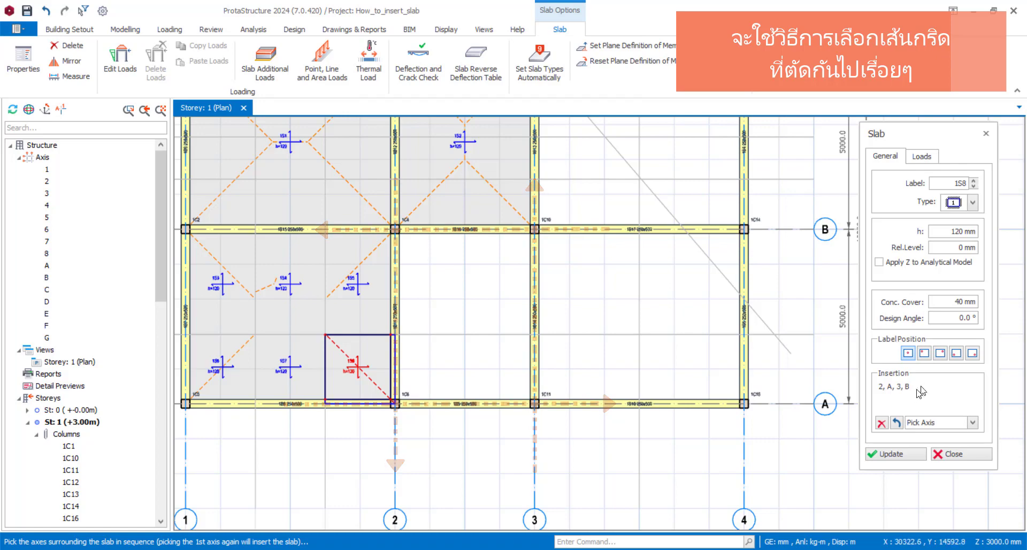
{"action": "left_click", "coordinate": [822, 239]}
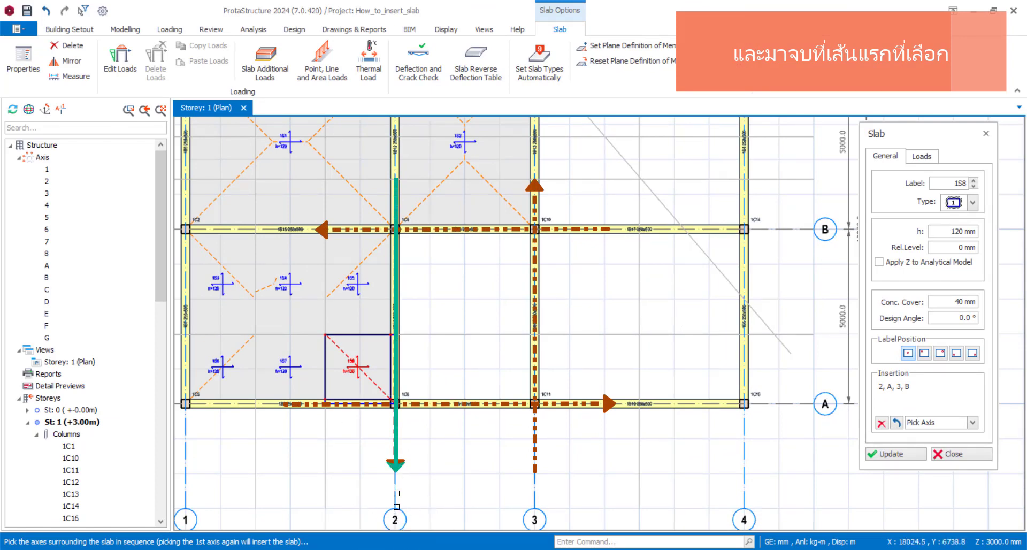
{"action": "left_click", "coordinate": [395, 487]}
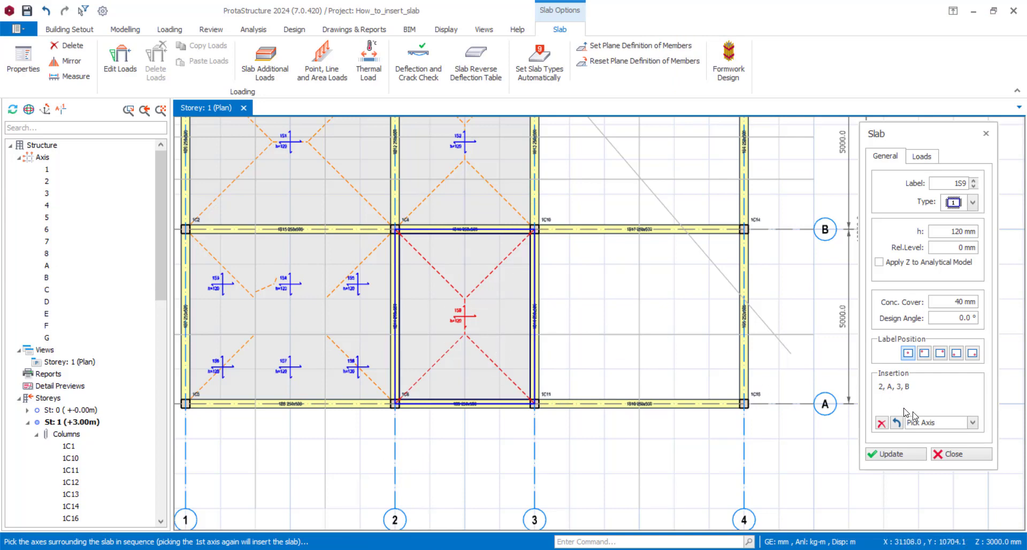
- Switch slab insertion to Pick Points and pick the first two corners at axis intersections 3/A and 4/A
{"action": "left_click", "coordinate": [942, 423]}
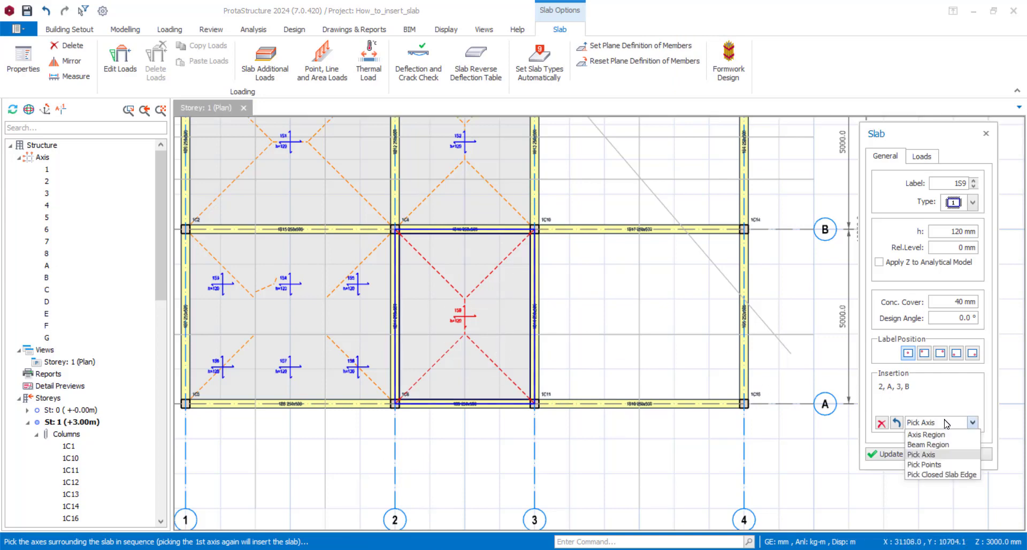
{"action": "left_click", "coordinate": [941, 465]}
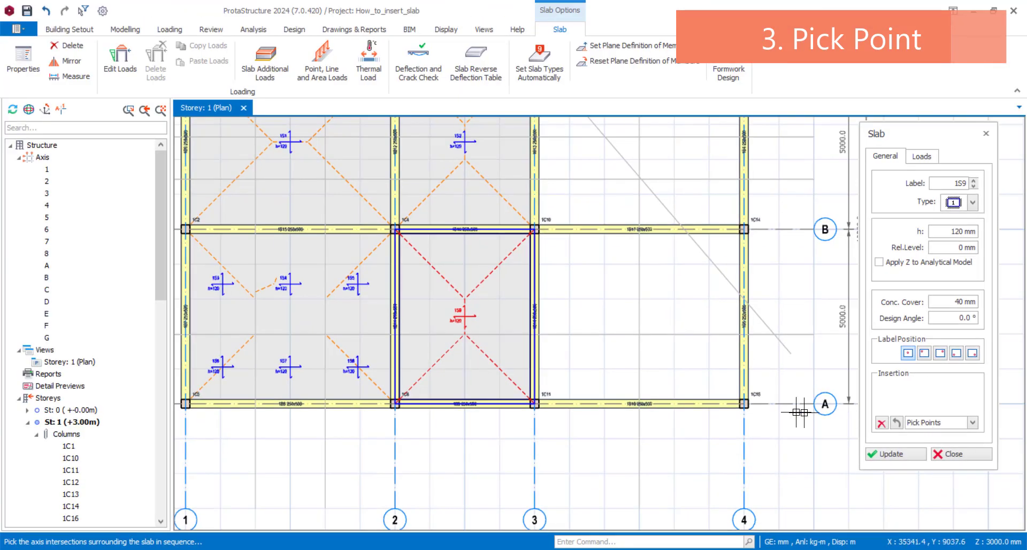
{"action": "left_click", "coordinate": [572, 422]}
{"action": "scroll", "coordinate": [551, 412], "scroll_direction": "up", "scroll_amount": 5}
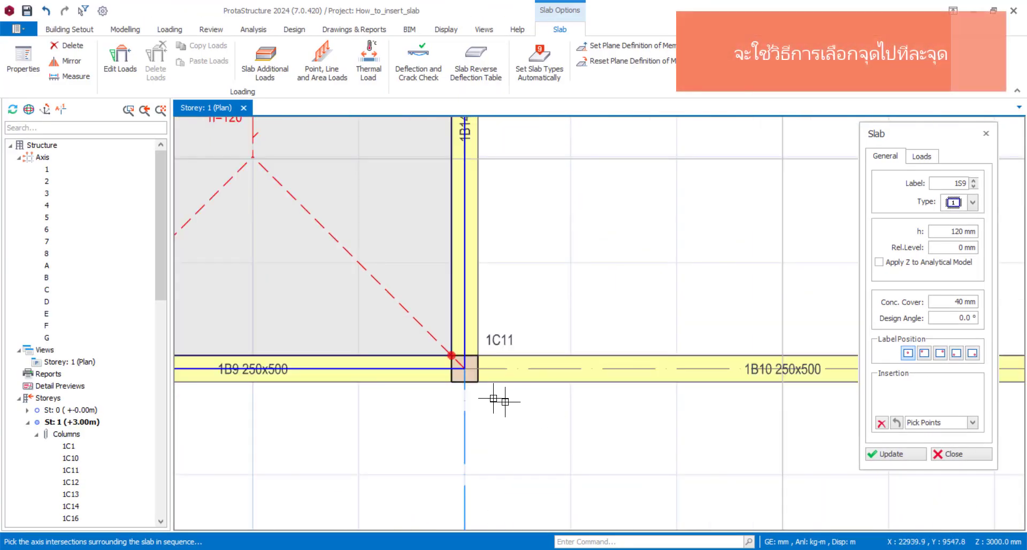
{"action": "left_click", "coordinate": [466, 374]}
{"action": "scroll", "coordinate": [505, 390], "scroll_direction": "down", "scroll_amount": 3}
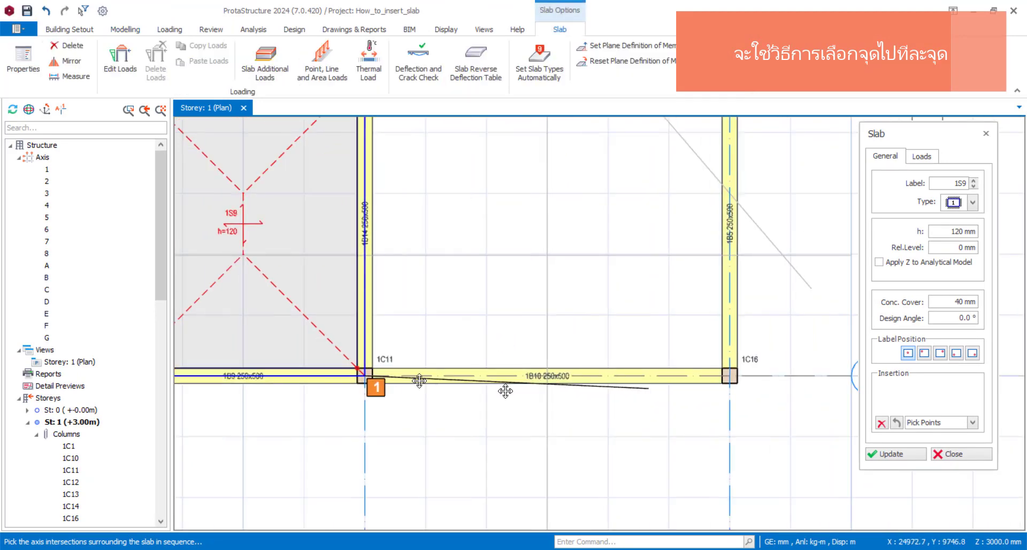
{"action": "scroll", "coordinate": [610, 364], "scroll_direction": "up", "scroll_amount": 3}
{"action": "left_click", "coordinate": [623, 368]}
{"action": "scroll", "coordinate": [623, 368], "scroll_direction": "down", "scroll_amount": 3}
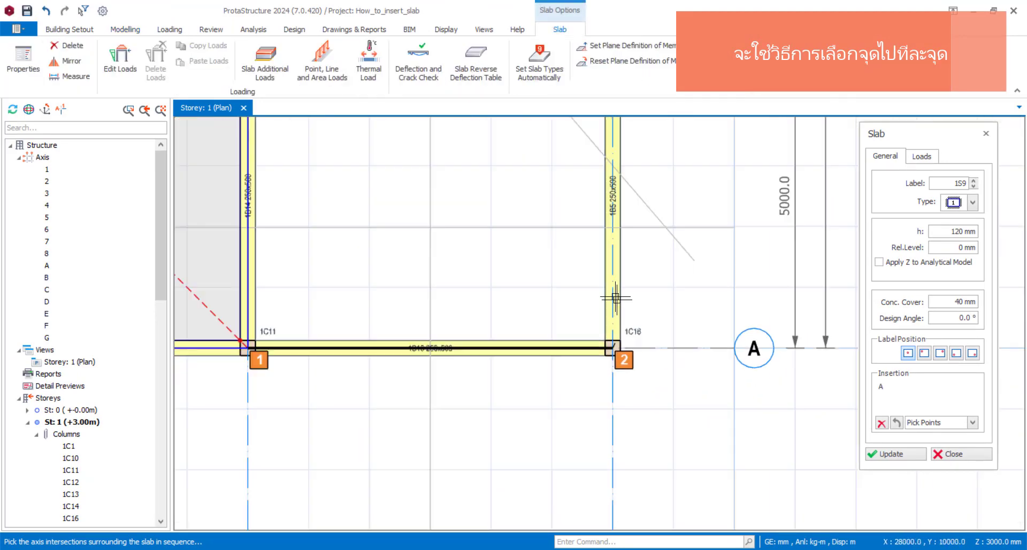
- Pick the remaining corners at axis intersections 4/B and 3/B to insert the slab between axes 3–4 and A–B
{"action": "scroll", "coordinate": [593, 230], "scroll_direction": "up", "scroll_amount": 4}
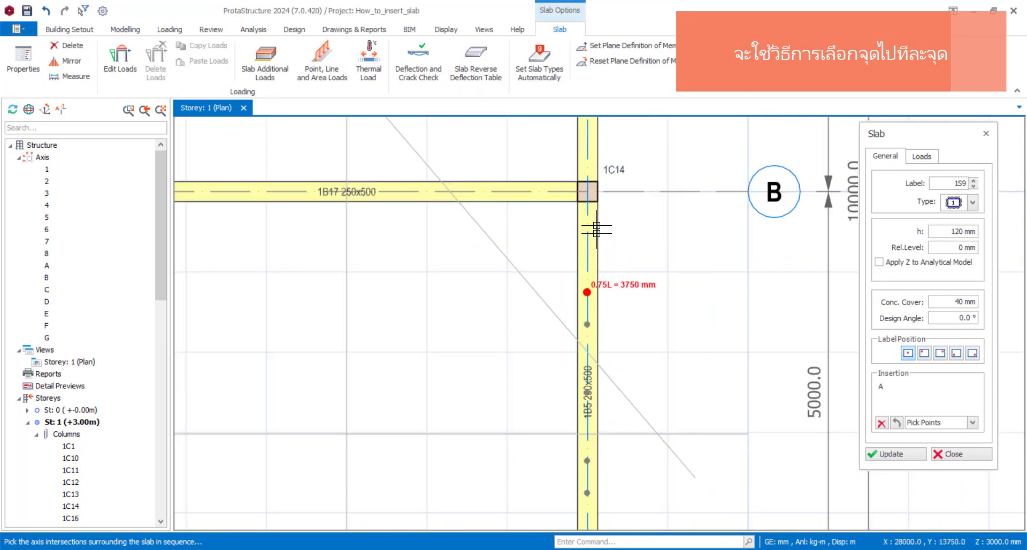
{"action": "left_click", "coordinate": [587, 192]}
{"action": "middle_click_drag", "start_coordinate": [292, 223], "coordinate": [642, 241]}
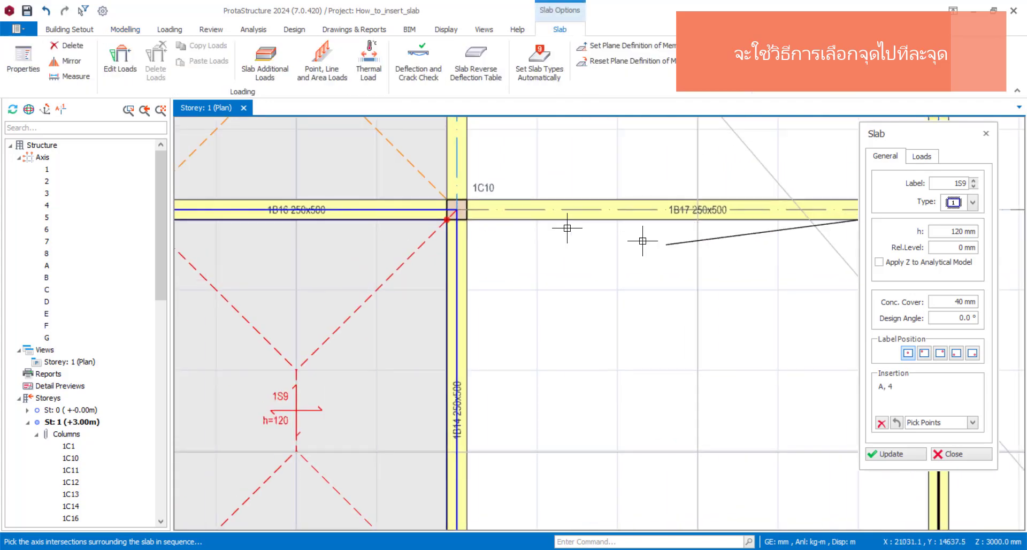
{"action": "left_click", "coordinate": [456, 212]}
{"action": "scroll", "coordinate": [642, 337], "scroll_direction": "down", "scroll_amount": 3}
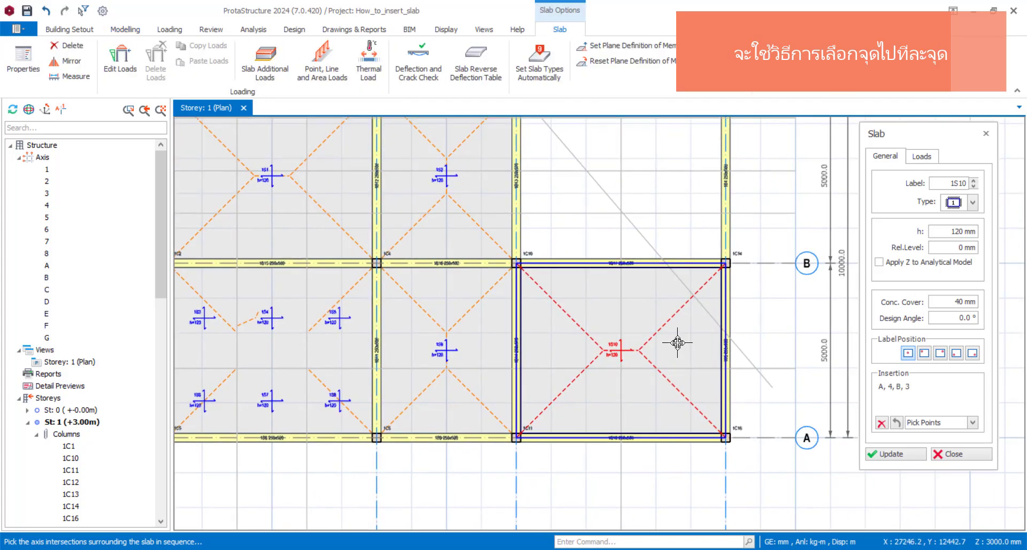
- Insert a triangular slab using Pick Axis, picking axis 3, axis B, diagonal axis 5, and axis 3 again to close it
{"action": "left_click", "coordinate": [677, 342]}
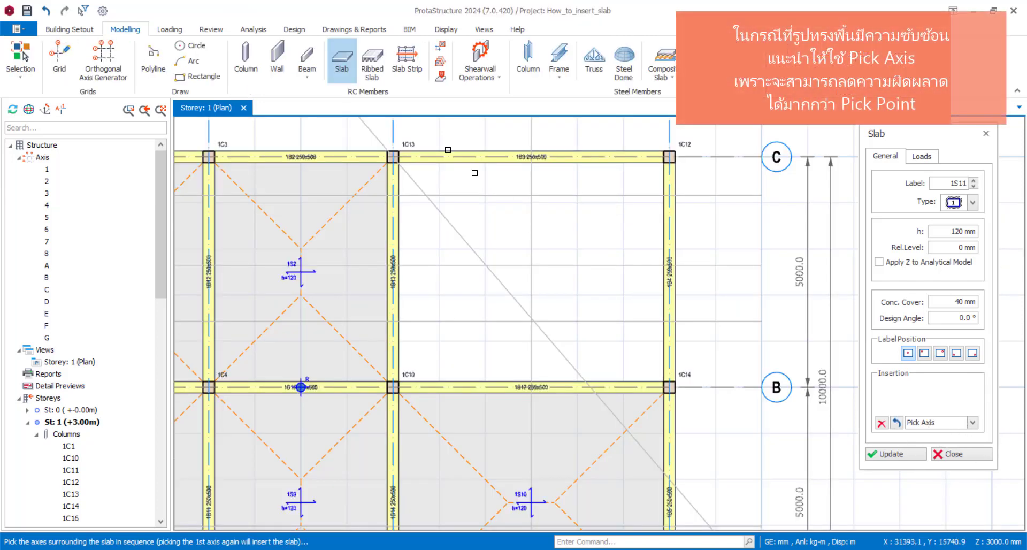
{"action": "left_click", "coordinate": [393, 126]}
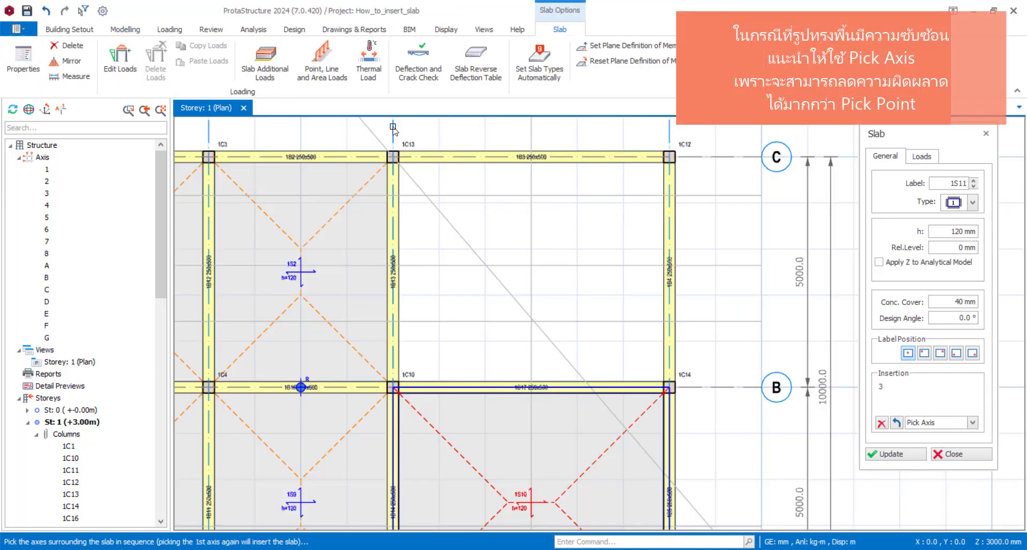
{"action": "middle_click_drag", "start_coordinate": [398, 142], "coordinate": [381, 284]}
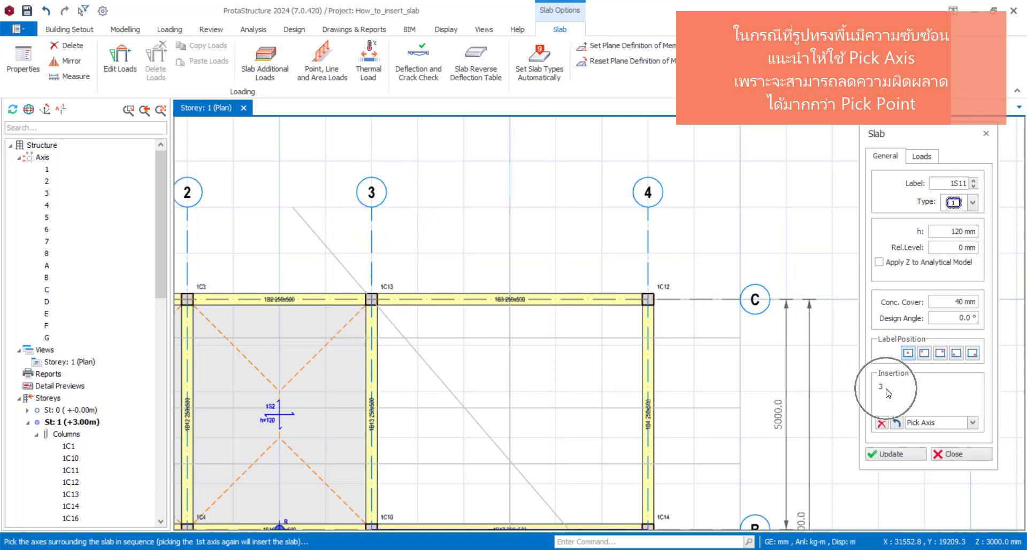
{"action": "middle_click_drag", "start_coordinate": [636, 441], "coordinate": [628, 368]}
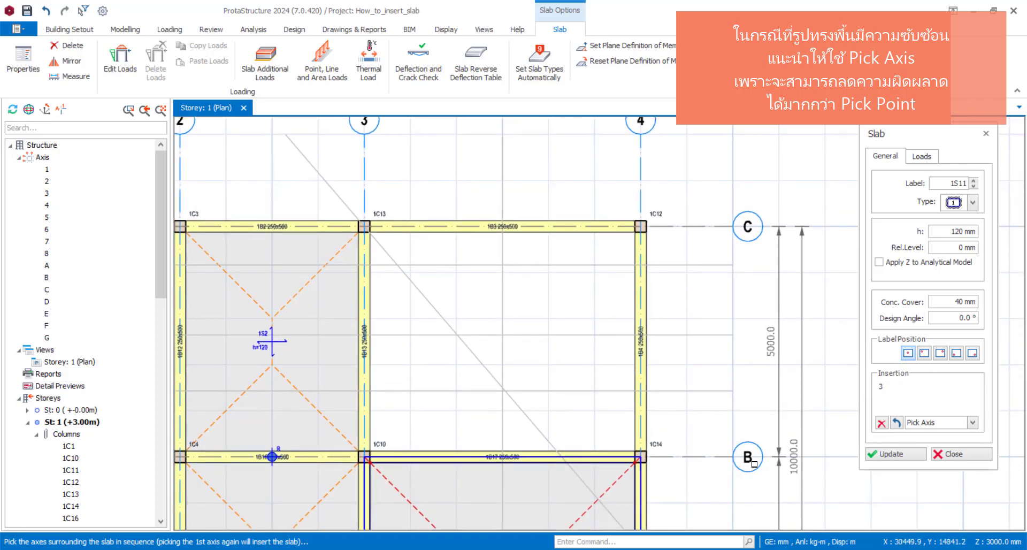
{"action": "left_click", "coordinate": [754, 461]}
{"action": "left_click", "coordinate": [536, 427]}
{"action": "left_click", "coordinate": [904, 394]}
{"action": "left_click", "coordinate": [363, 154]}
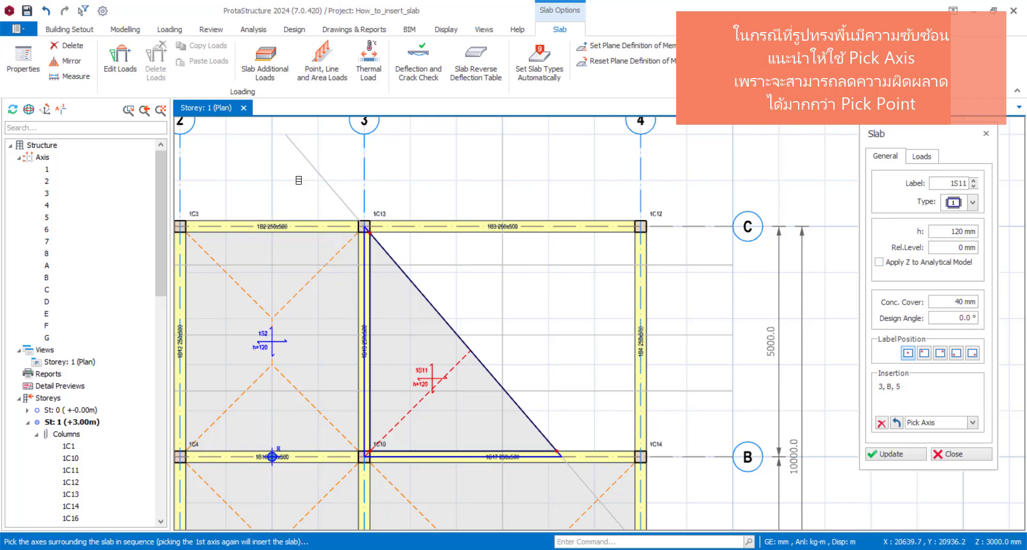
- Insert a slab on the other side of the diagonal by picking axes 3, 5, B, 4, C and 3 again, and end slab insertion
{"action": "left_click", "coordinate": [364, 140]}
{"action": "left_click", "coordinate": [310, 159]}
{"action": "left_click", "coordinate": [309, 163]}
{"action": "left_click", "coordinate": [698, 465]}
{"action": "left_click", "coordinate": [641, 165]}
{"action": "left_click", "coordinate": [753, 235]}
{"action": "left_click", "coordinate": [365, 155]}
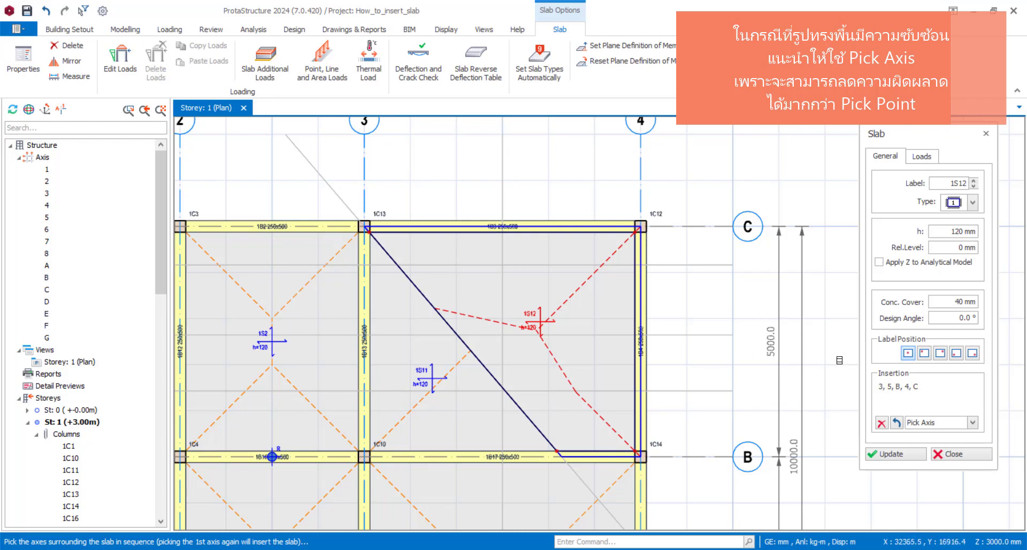
{"action": "scroll", "coordinate": [588, 377], "scroll_direction": "down", "scroll_amount": 3}
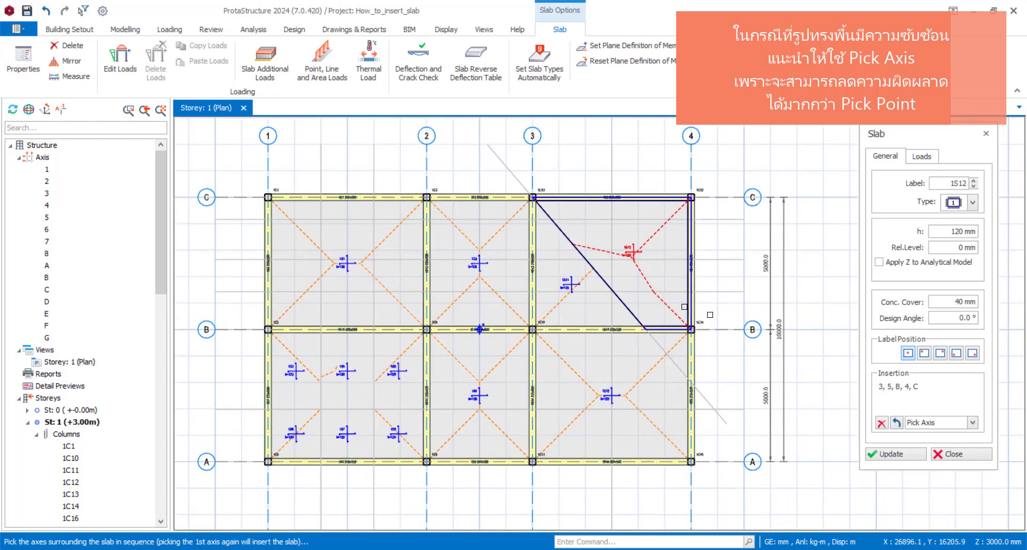
{"action": "key", "text": "Escape"}
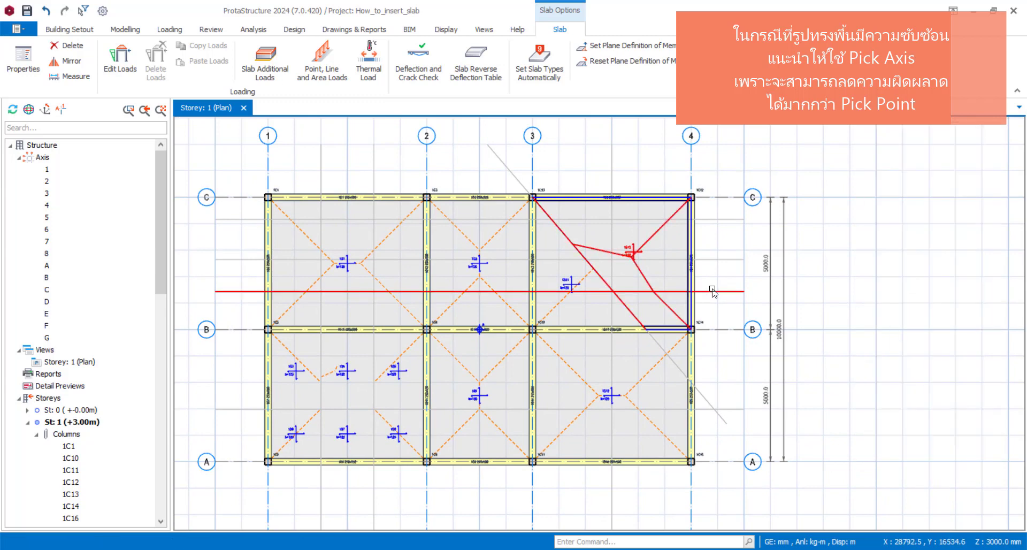